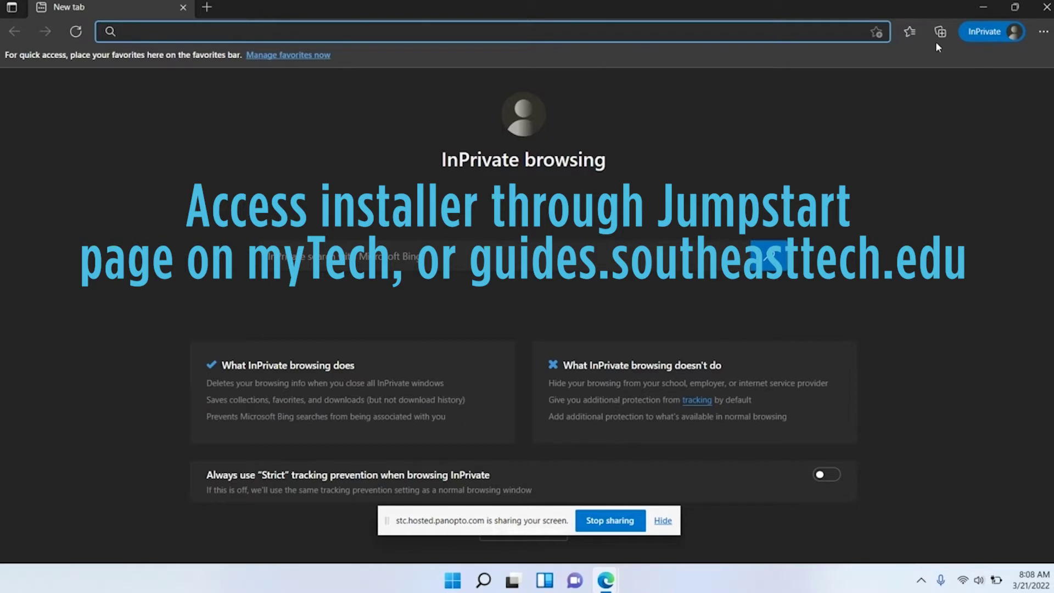
Go to guides.southeasttech.edu to load the myTech User Guides welcome page
{"action": "type", "text": "guides."}
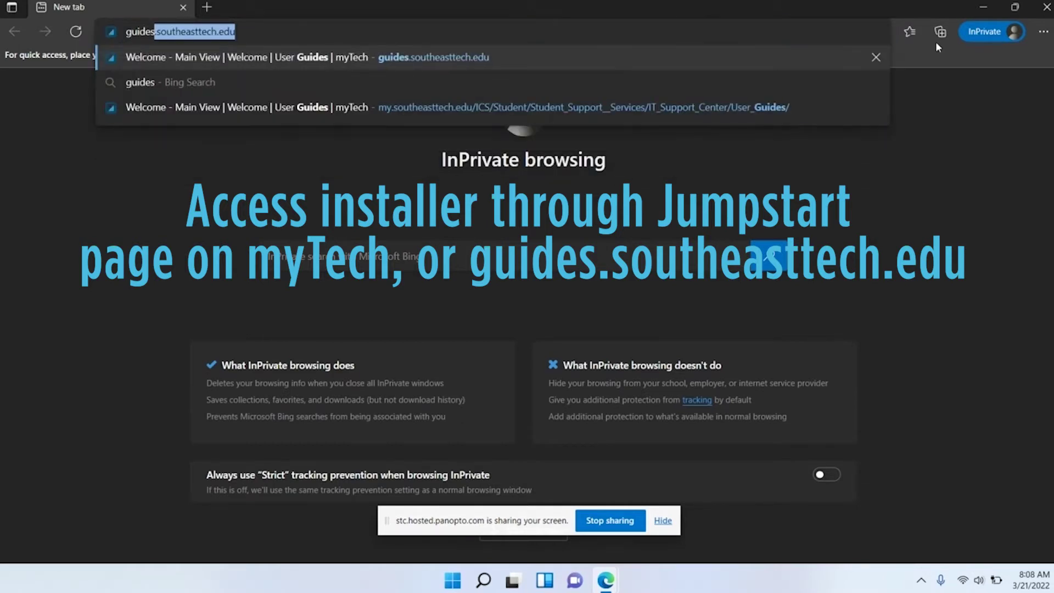
{"action": "type", "text": "south"}
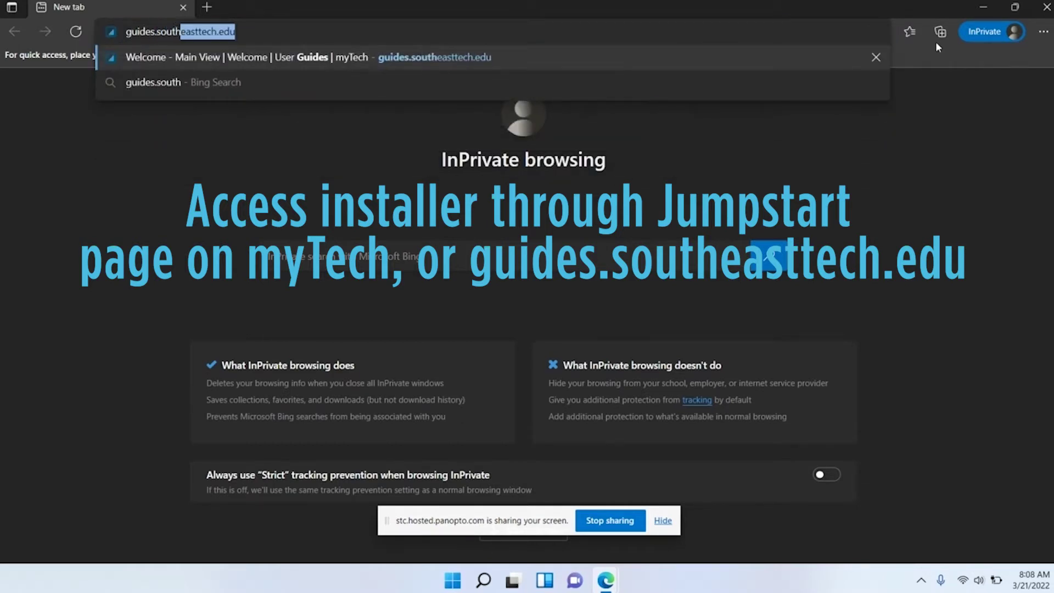
{"action": "type", "text": "easttech.edu"}
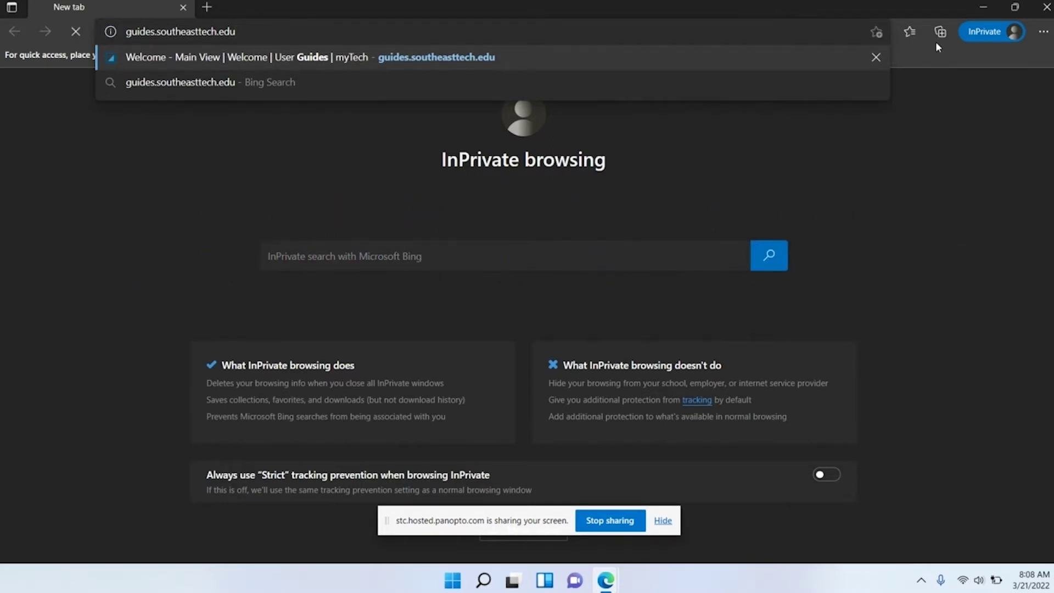
{"action": "key", "text": "Return"}
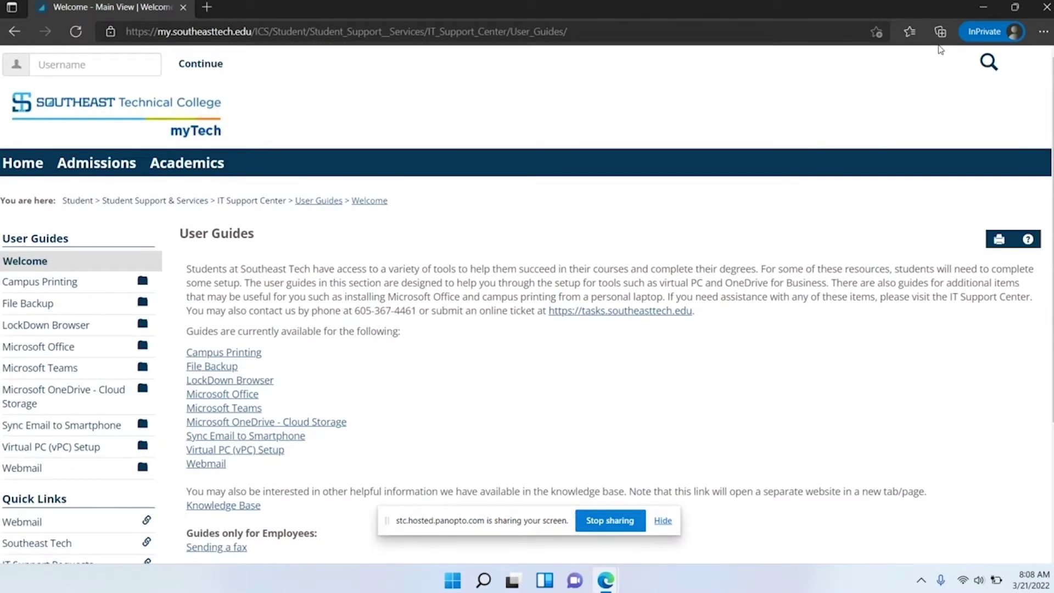
From the Campus Printing guide, open PaperCut's Mobility Print Windows setup page
{"action": "left_click", "coordinate": [255, 358]}
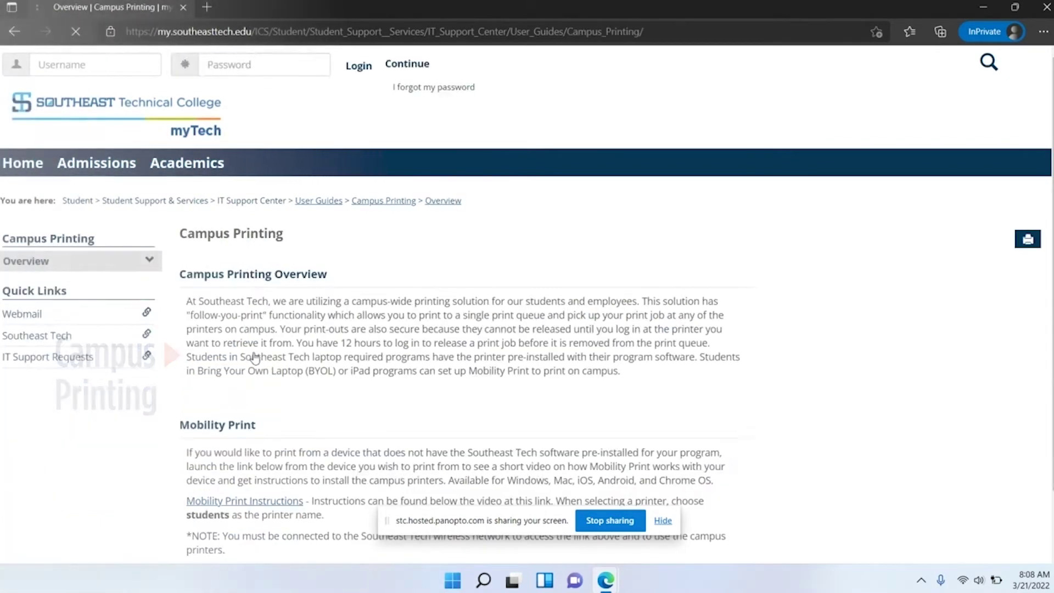
{"action": "scroll", "coordinate": [396, 286], "scroll_direction": "down", "scroll_amount": 1}
{"action": "scroll", "coordinate": [395, 290], "scroll_direction": "down", "scroll_amount": 2}
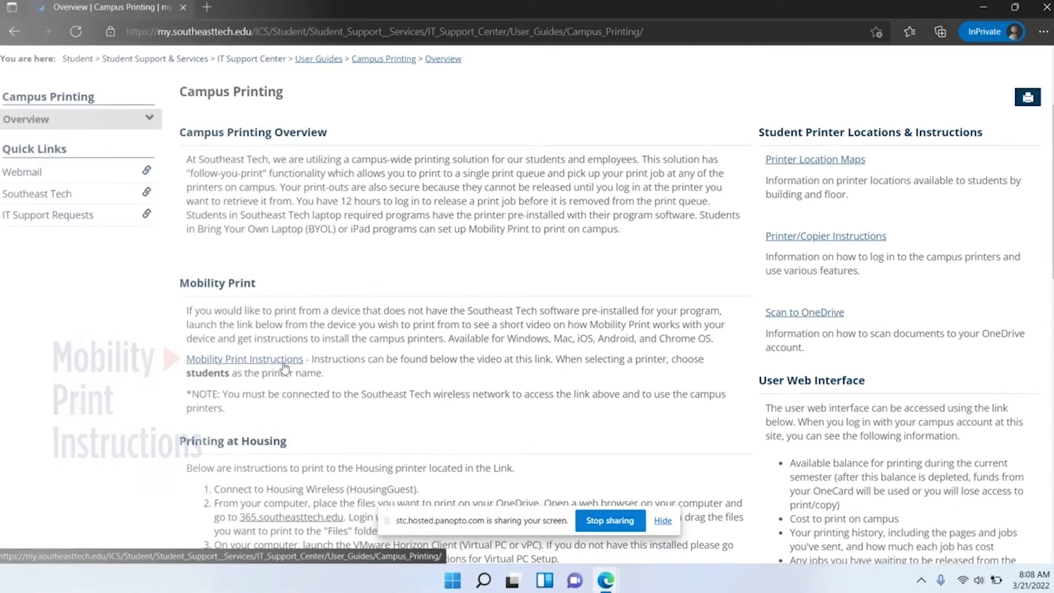
{"action": "left_click", "coordinate": [284, 364]}
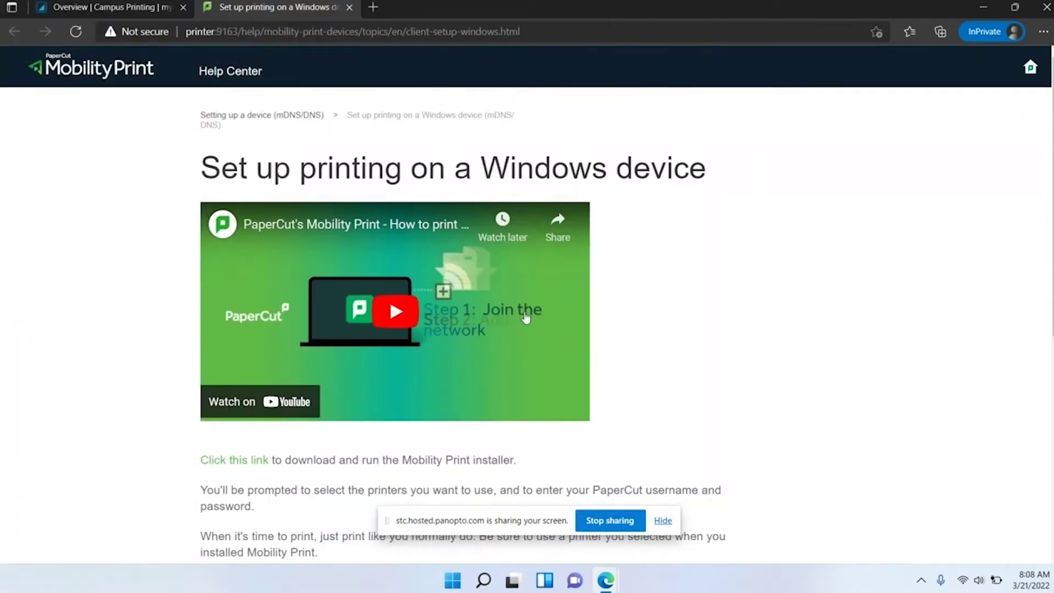
{"action": "scroll", "coordinate": [654, 359], "scroll_direction": "down", "scroll_amount": 2}
{"action": "scroll", "coordinate": [655, 359], "scroll_direction": "down", "scroll_amount": 2}
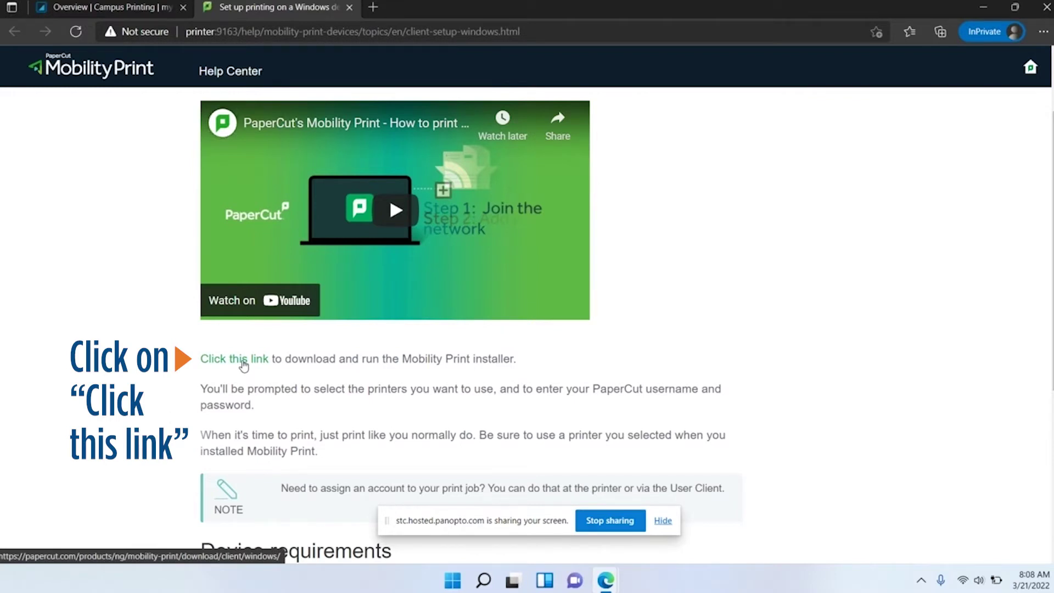
Download pc-mobility-print-printer-setup-1.0.250.exe and run it from the Downloads flyout
{"action": "left_click", "coordinate": [243, 359]}
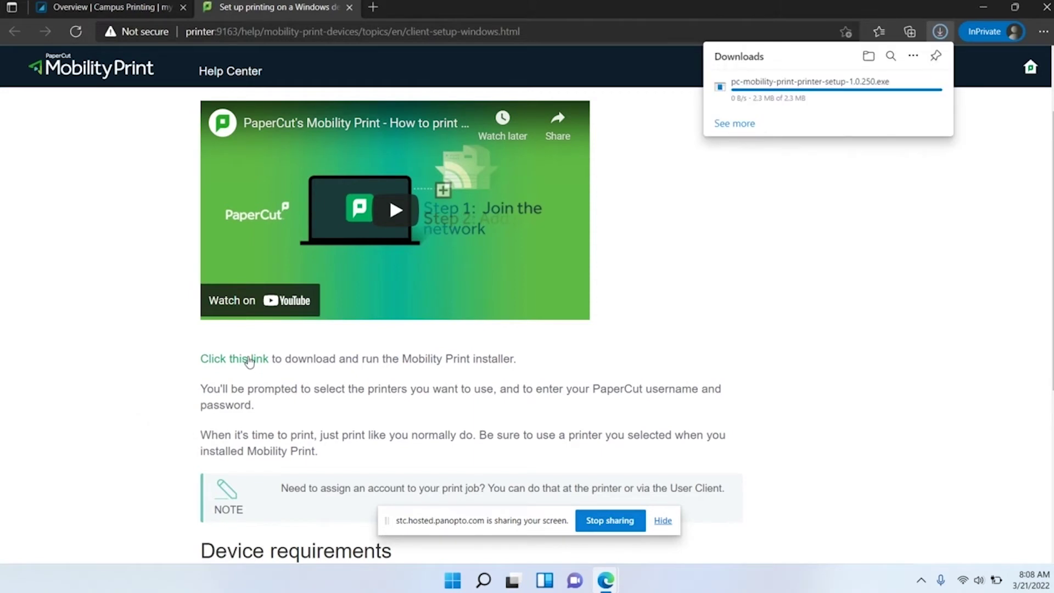
{"action": "mouse_move", "coordinate": [818, 103]}
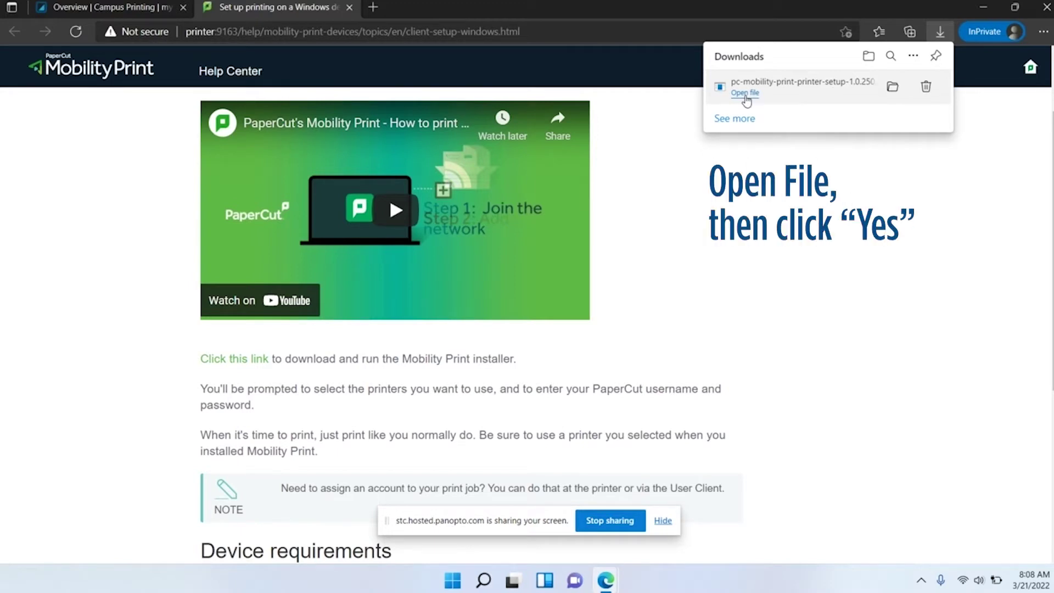
{"action": "left_click", "coordinate": [746, 93]}
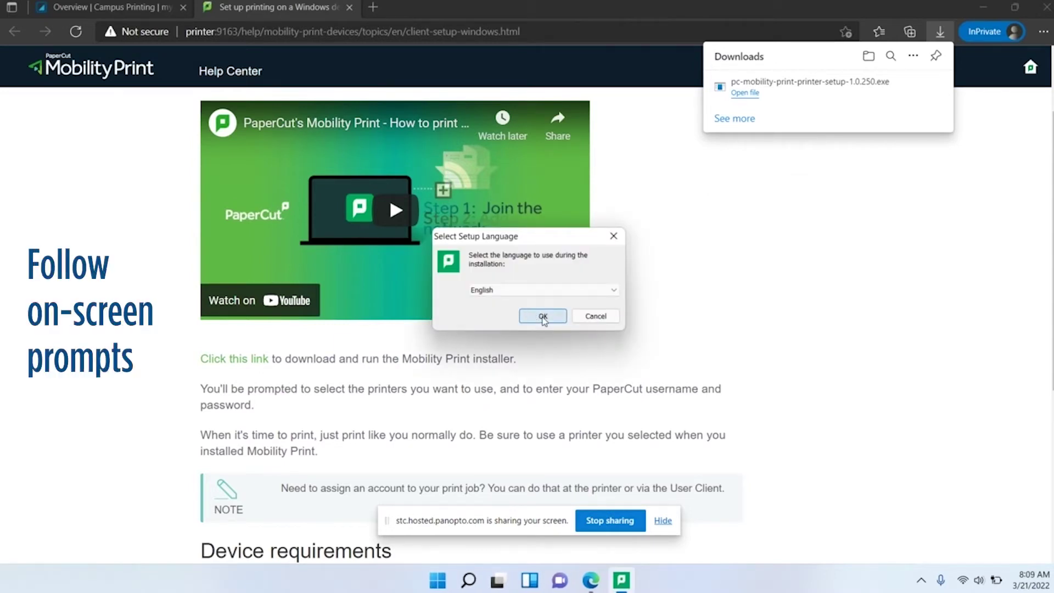
Choose English, accept the licence, and select only the Students printer instead of Faculty
{"action": "left_click", "coordinate": [543, 318]}
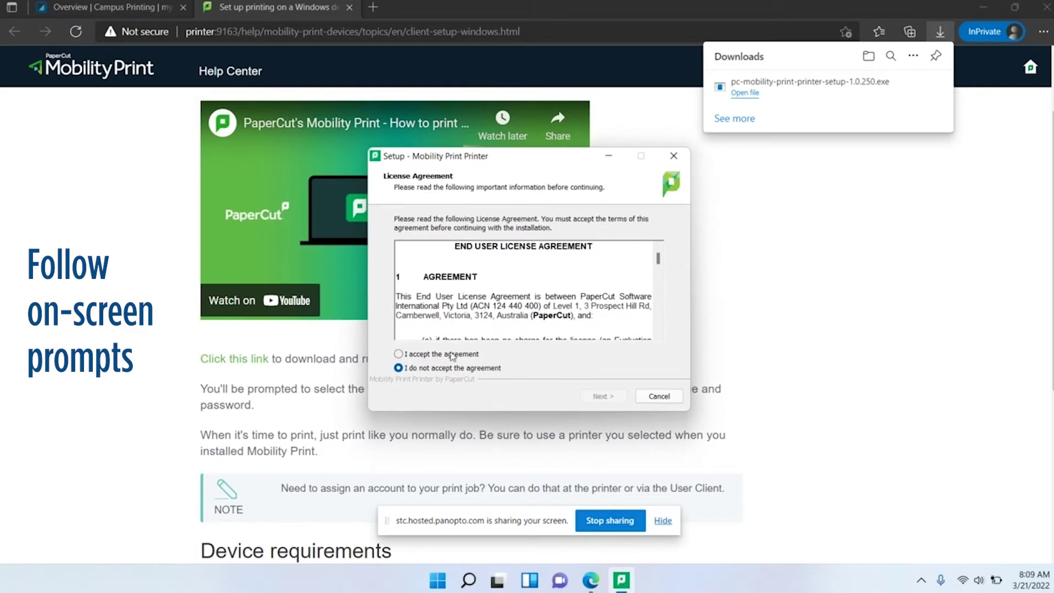
{"action": "left_click", "coordinate": [452, 355]}
{"action": "left_click", "coordinate": [603, 396]}
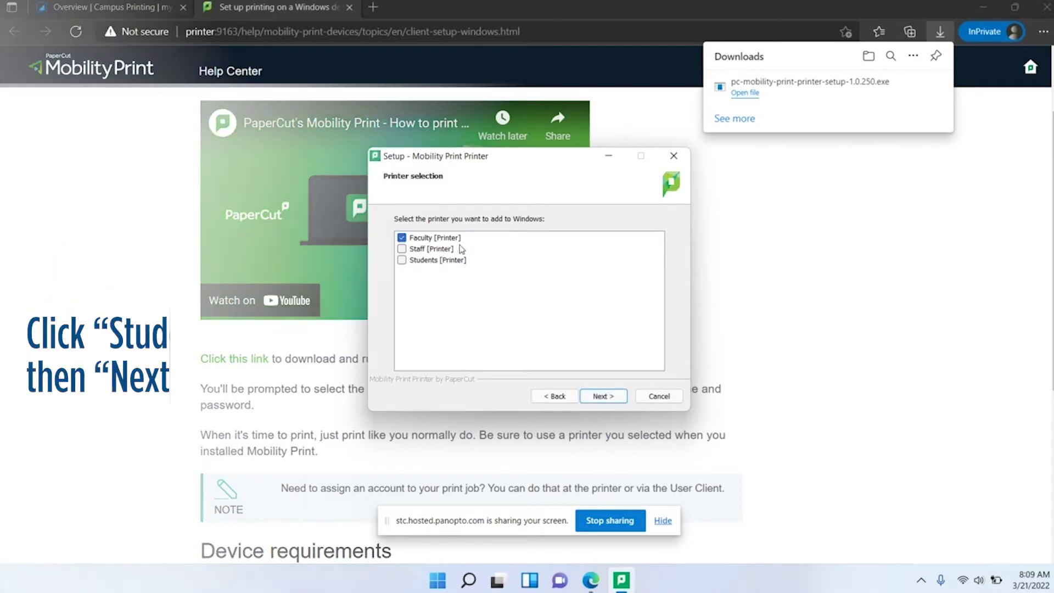
{"action": "left_click", "coordinate": [433, 239]}
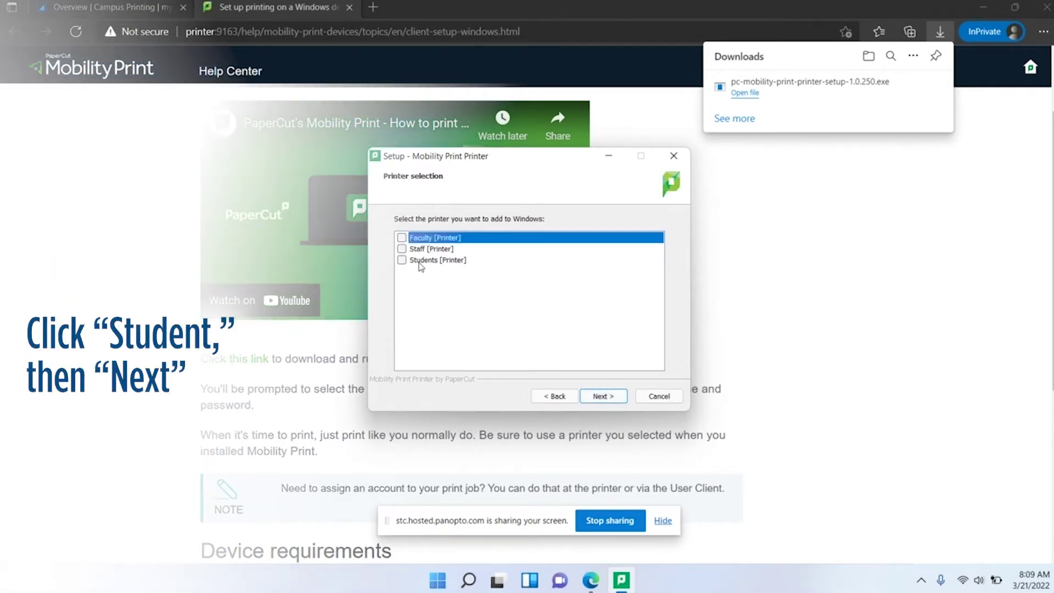
{"action": "left_click", "coordinate": [423, 261]}
{"action": "left_click", "coordinate": [608, 400]}
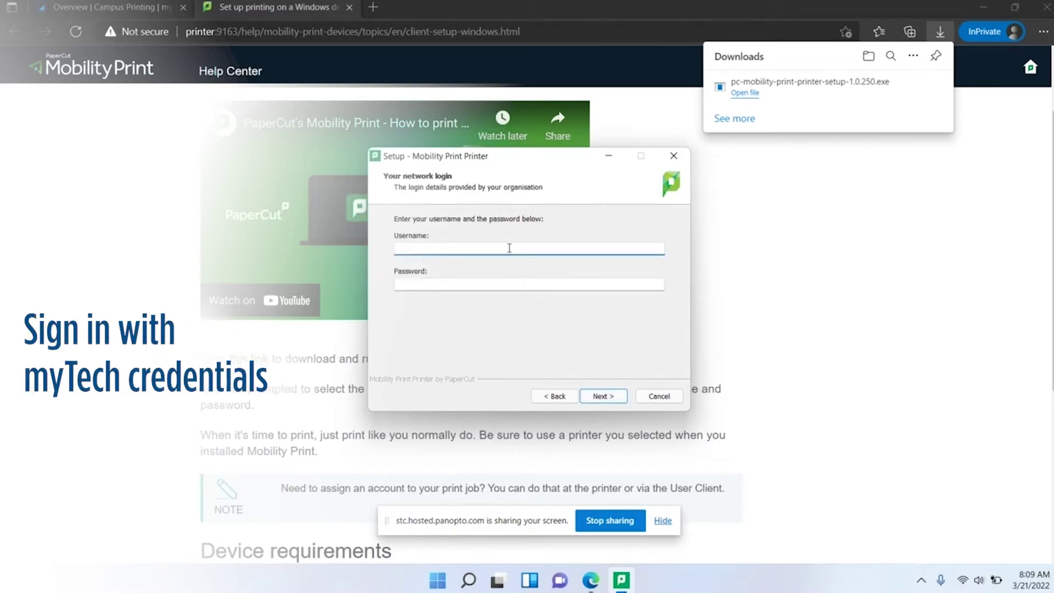
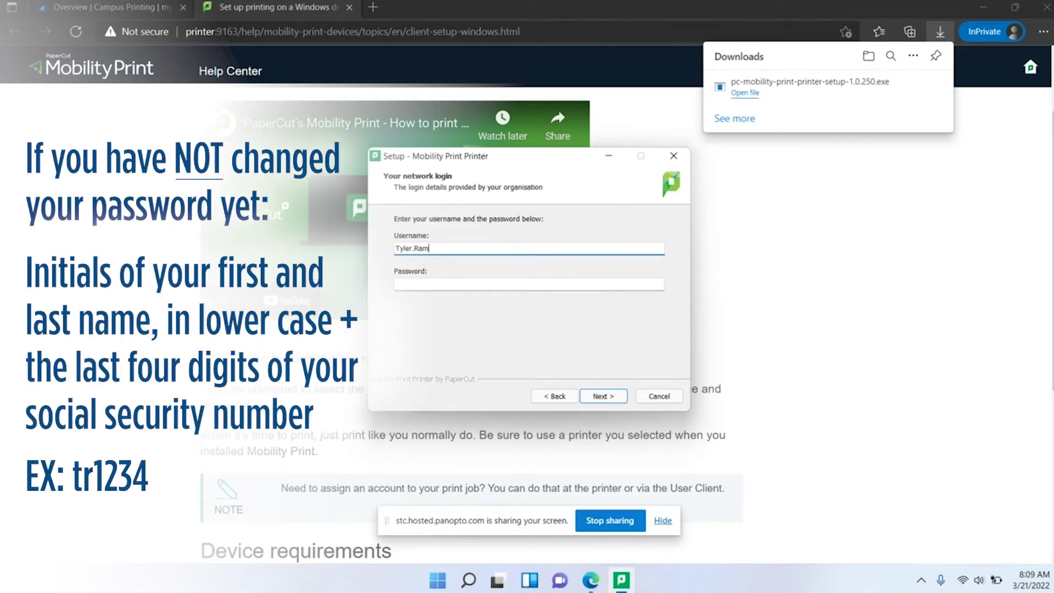
Enter the network username and account password, then start the installation
{"action": "left_click", "coordinate": [529, 284]}
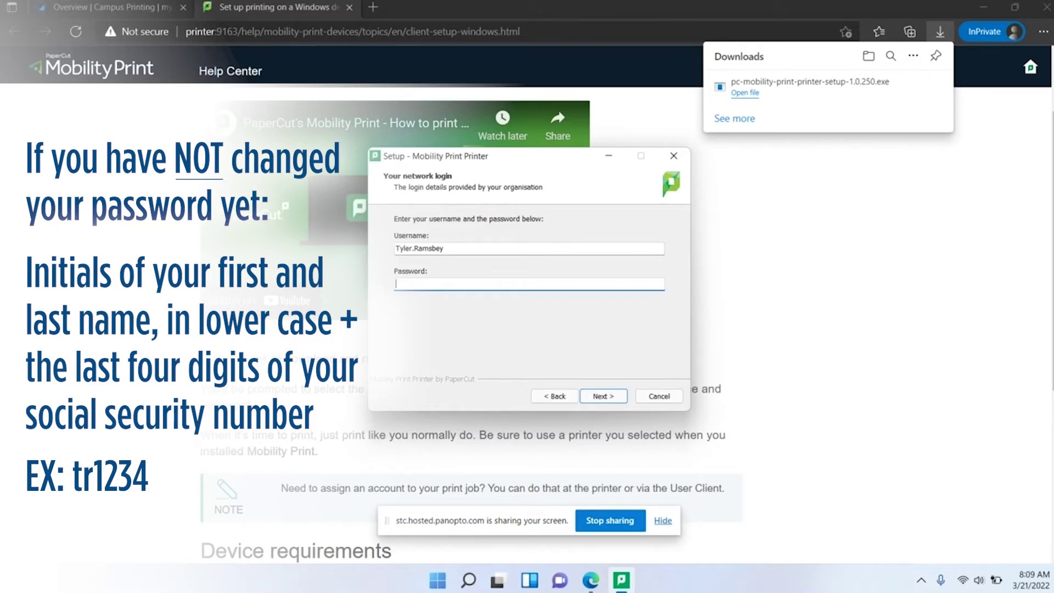
{"action": "type", "text": "t***************"}
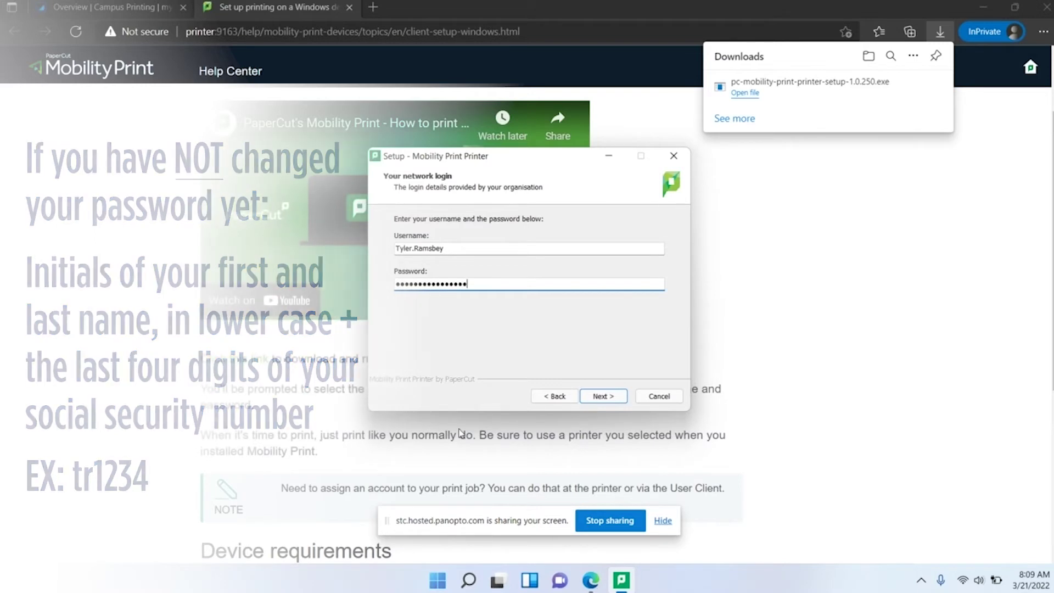
{"action": "left_click", "coordinate": [602, 396]}
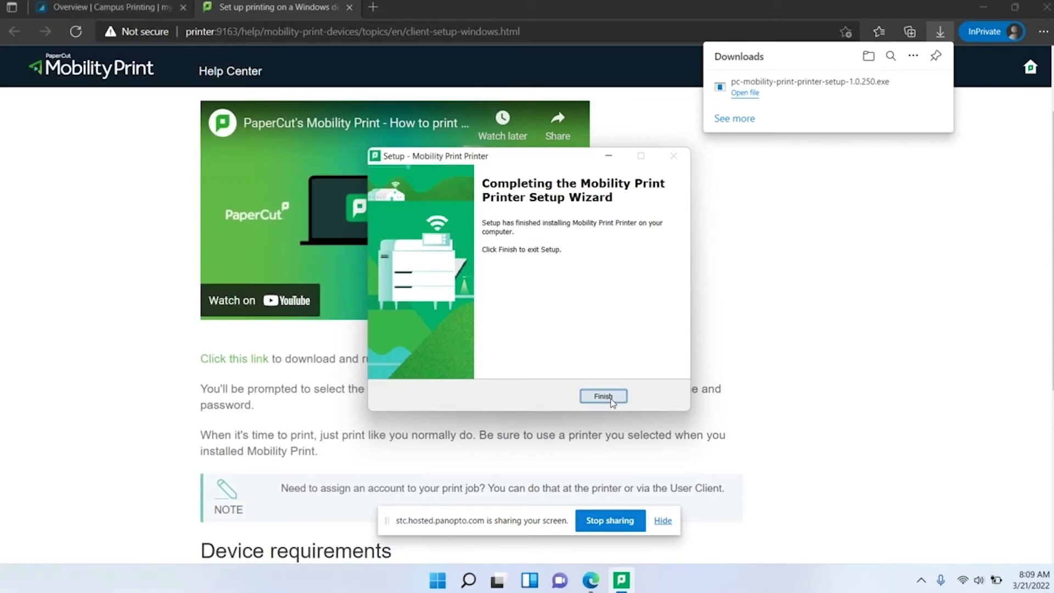
Click Finish to close the completed Mobility Print setup wizard
{"action": "left_click", "coordinate": [609, 398]}
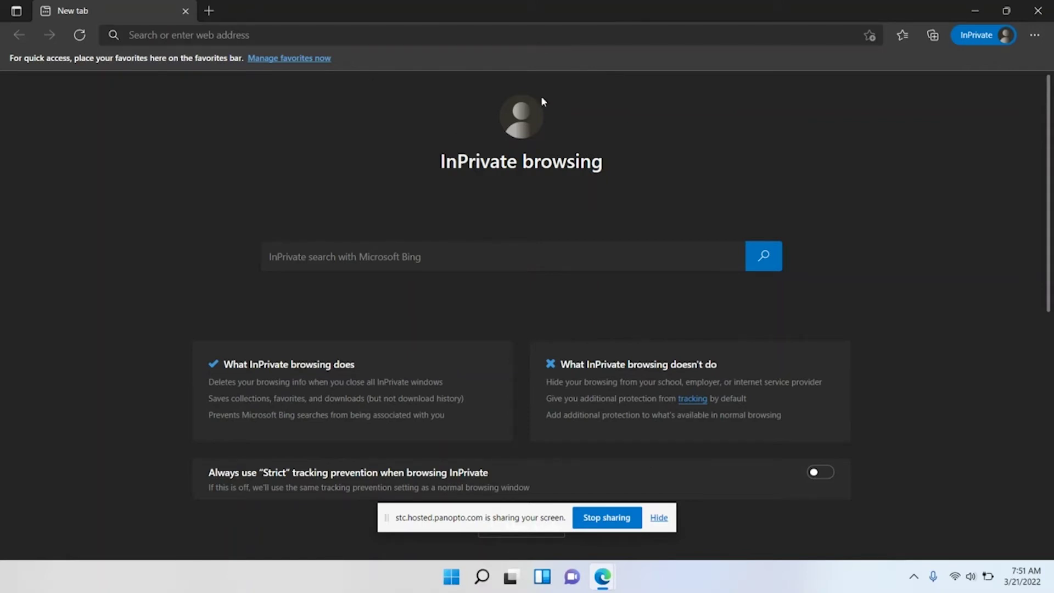
Navigate to 365.southeasttech.edu to reach the Southeast Technical College sign-in page
{"action": "left_click", "coordinate": [415, 34]}
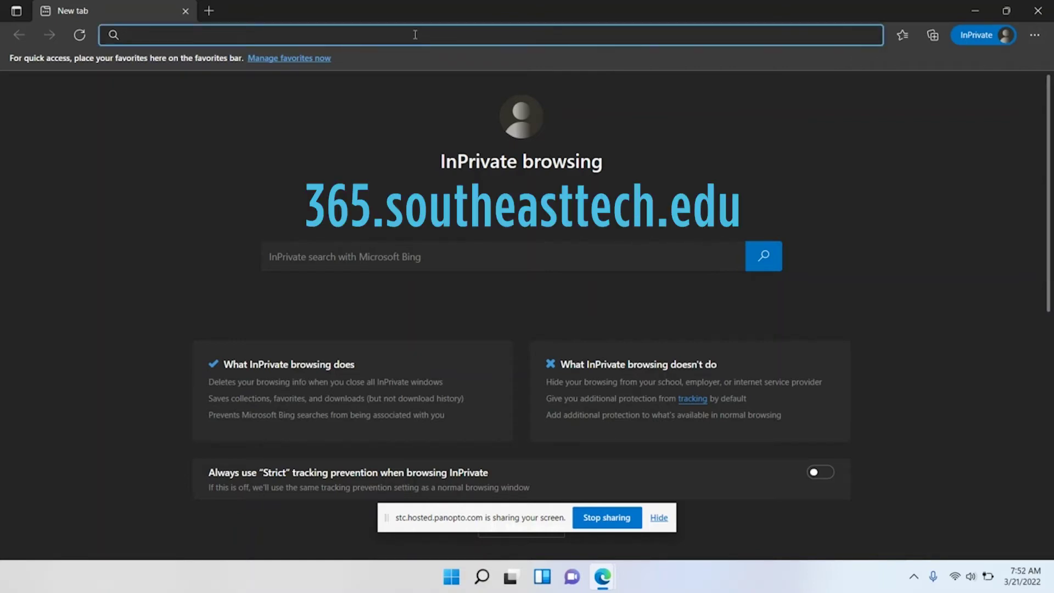
{"action": "type", "text": "365"}
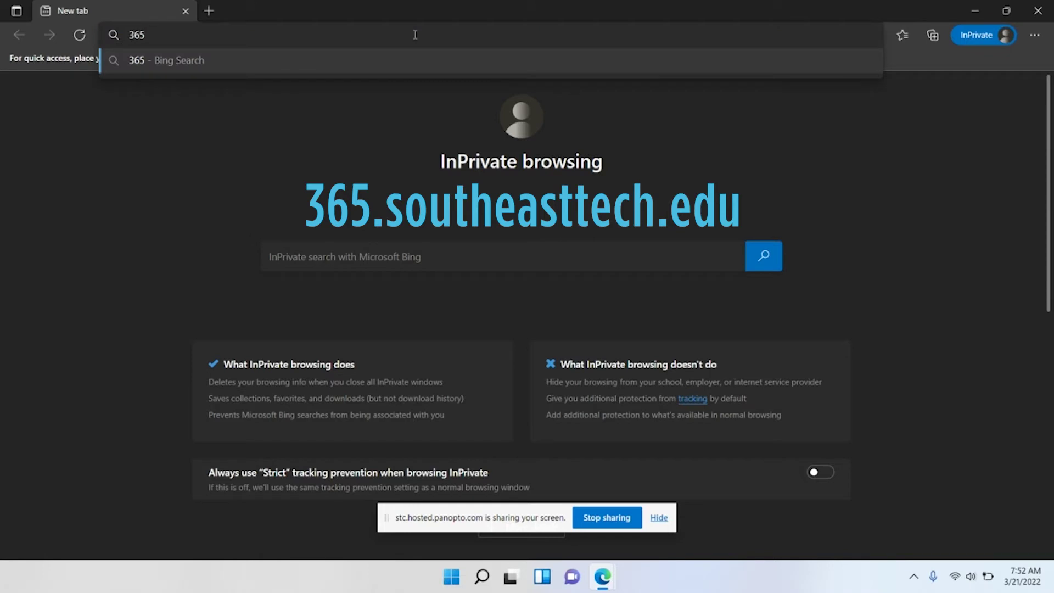
{"action": "type", "text": ".southeas"}
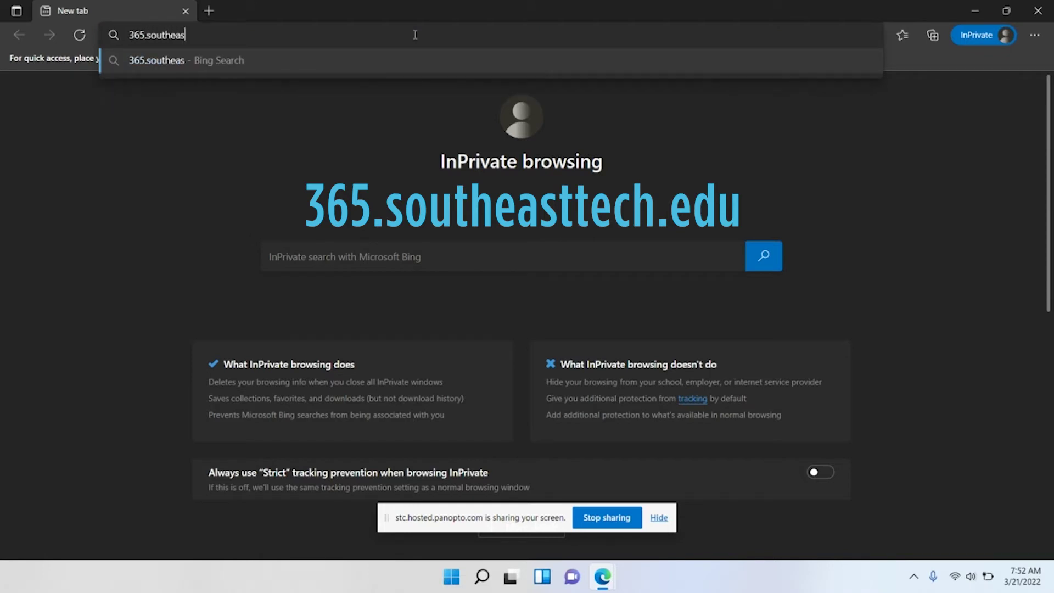
{"action": "type", "text": "ttech.edu"}
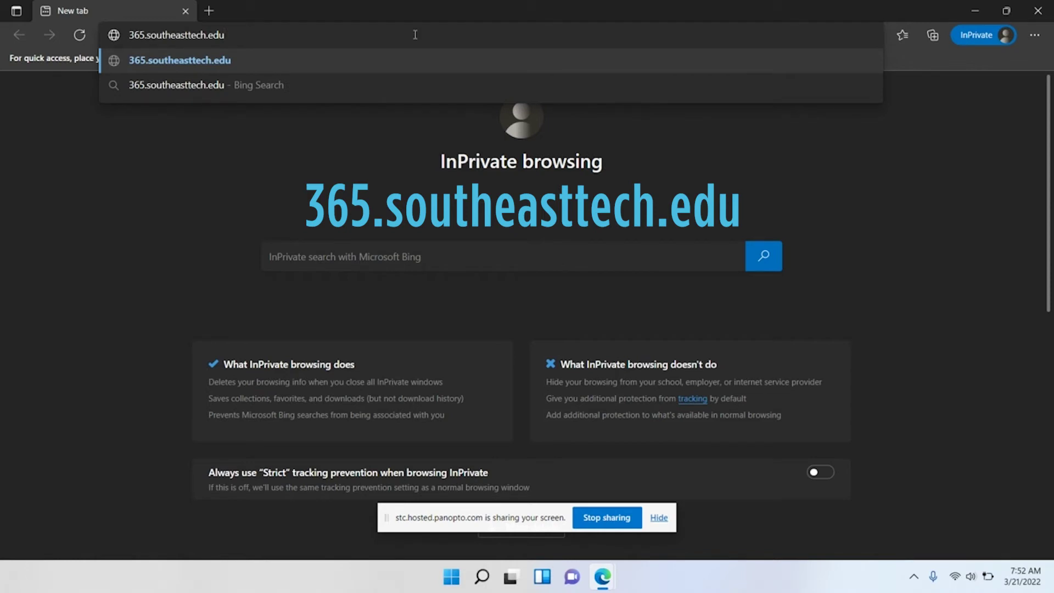
{"action": "key", "text": "Return"}
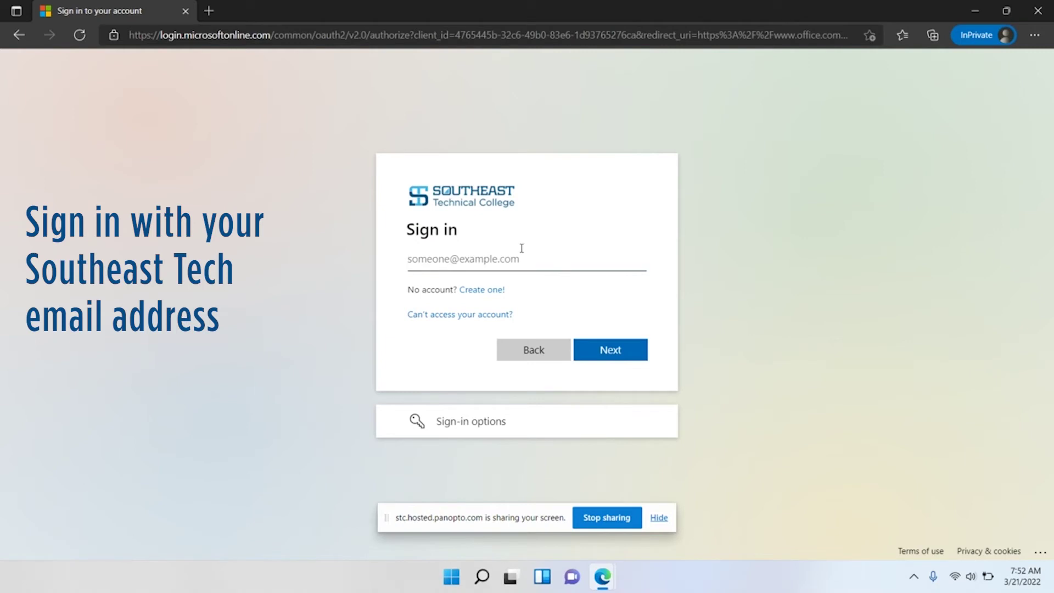
Enter the student's Southeast Tech email address, dismiss the autofill popup, and continue
{"action": "left_click", "coordinate": [503, 258]}
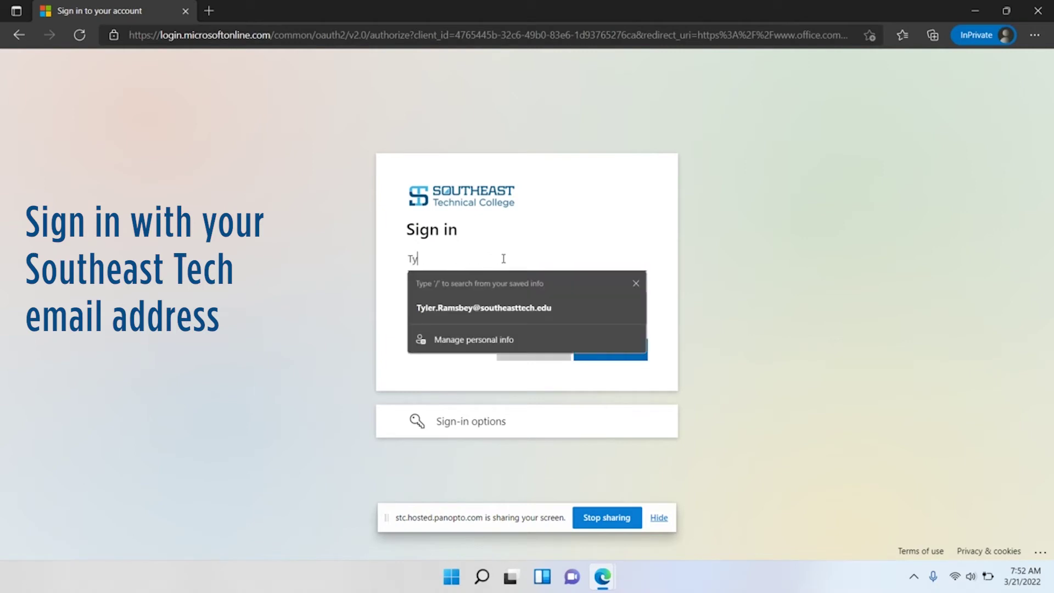
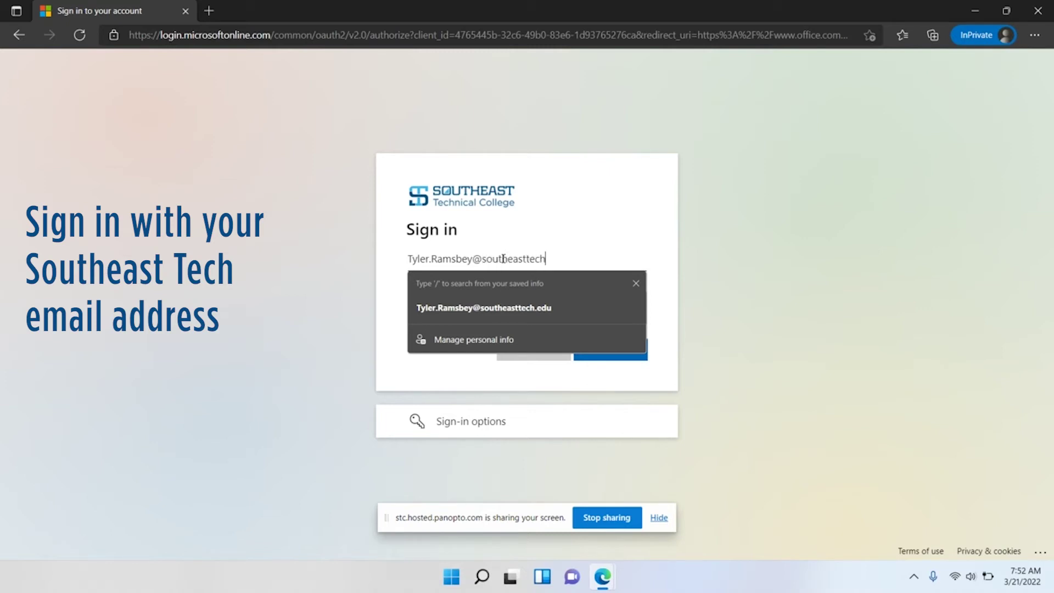
{"action": "left_click", "coordinate": [636, 283]}
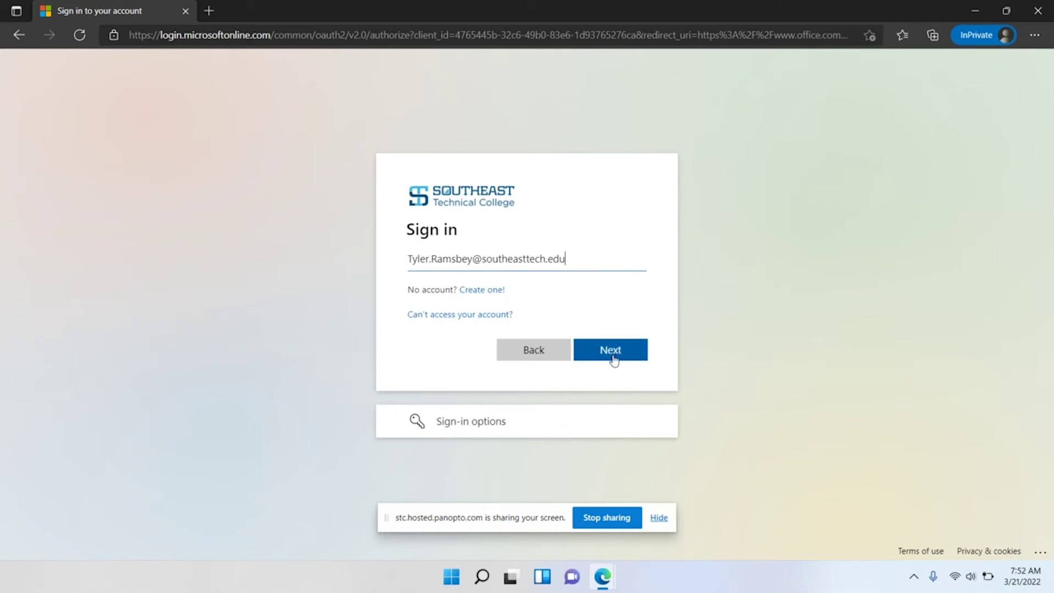
{"action": "left_click", "coordinate": [613, 358]}
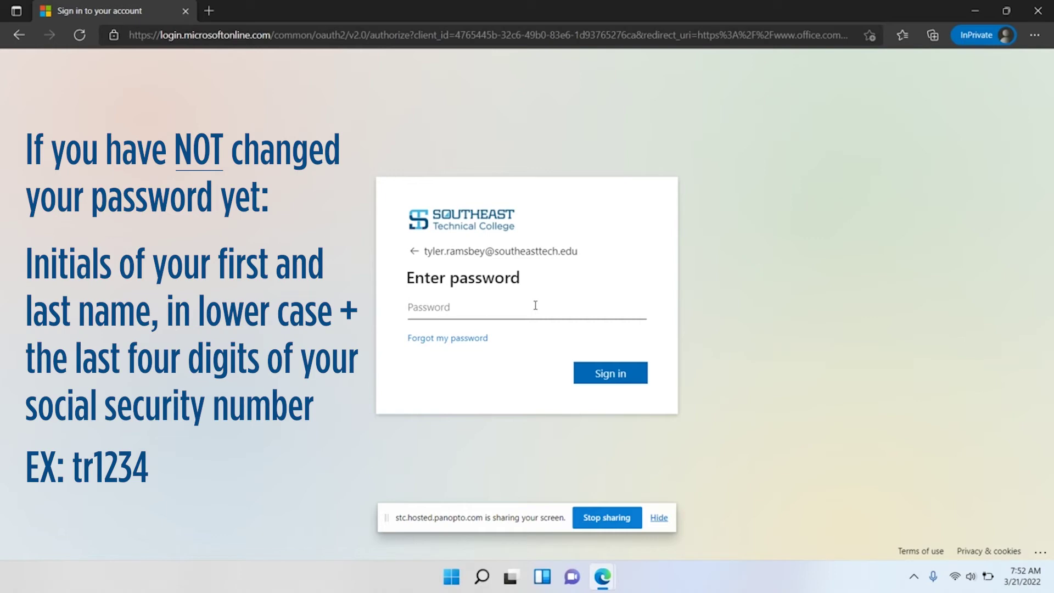
Demonstrate the sample password format tr1234 in a scratch InPrivate tab, then close it
{"action": "left_click", "coordinate": [208, 11]}
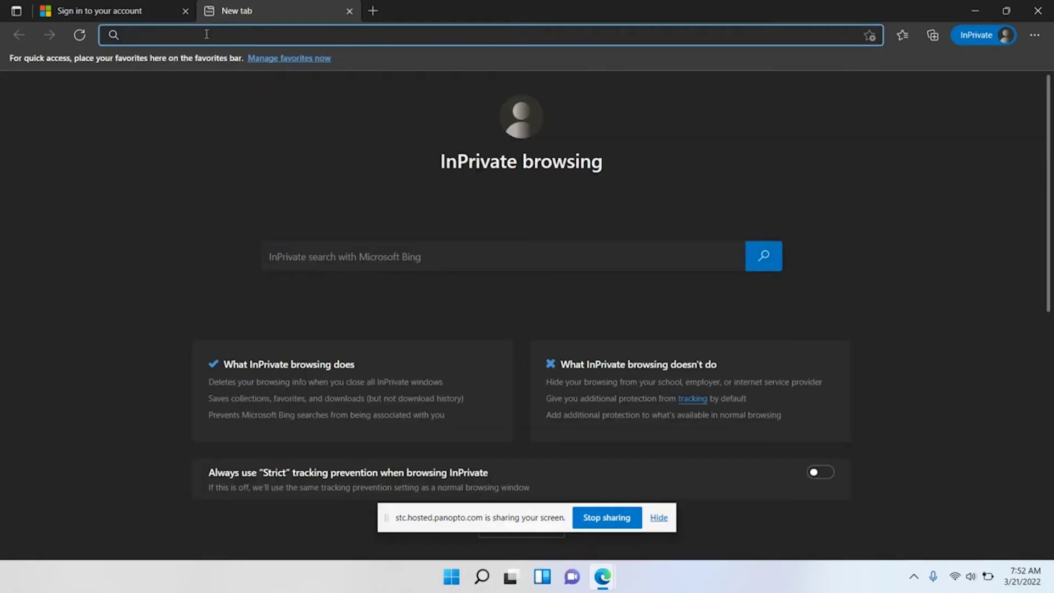
{"action": "type", "text": "TR"}
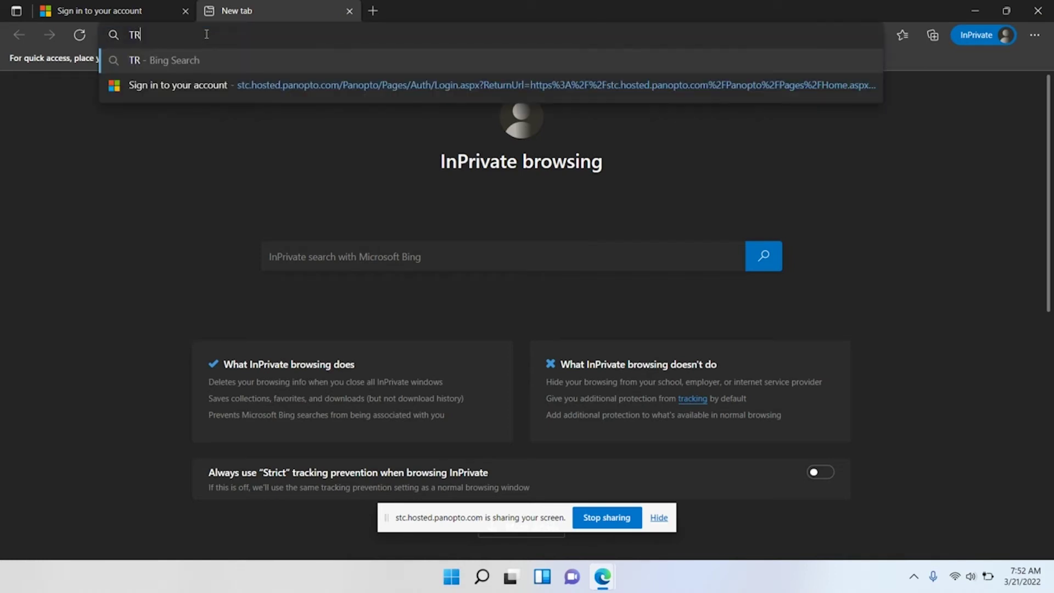
{"action": "type", "text": "1234"}
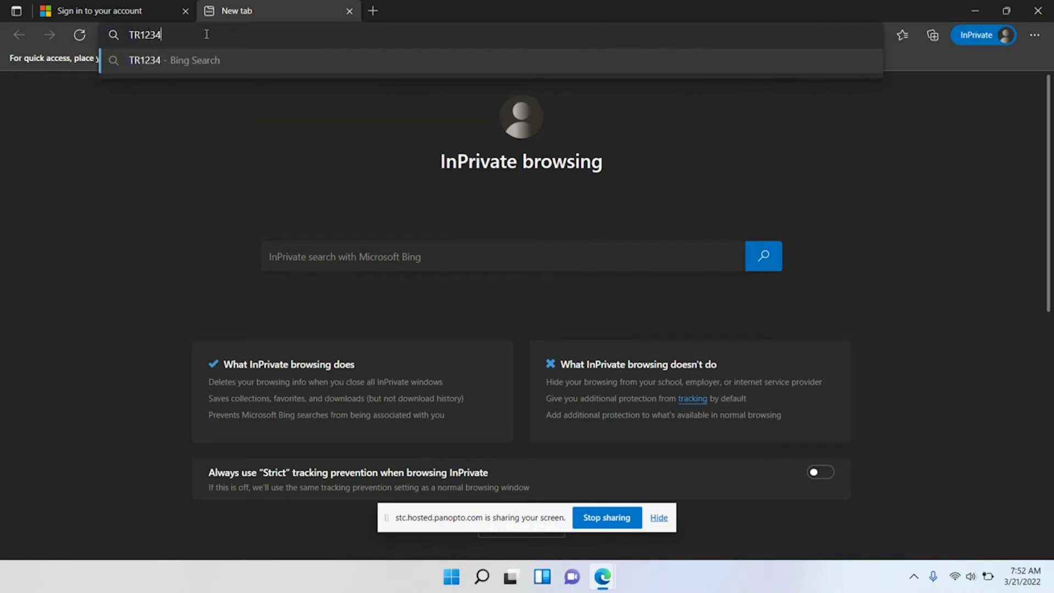
{"action": "key", "text": "BackSpace"}
{"action": "key", "text": "BackSpace"}
{"action": "key", "text": "BackSpace"}
{"action": "key", "text": "BackSpace"}
{"action": "key", "text": "BackSpace"}
{"action": "key", "text": "BackSpace"}
{"action": "type", "text": "tr1234"}
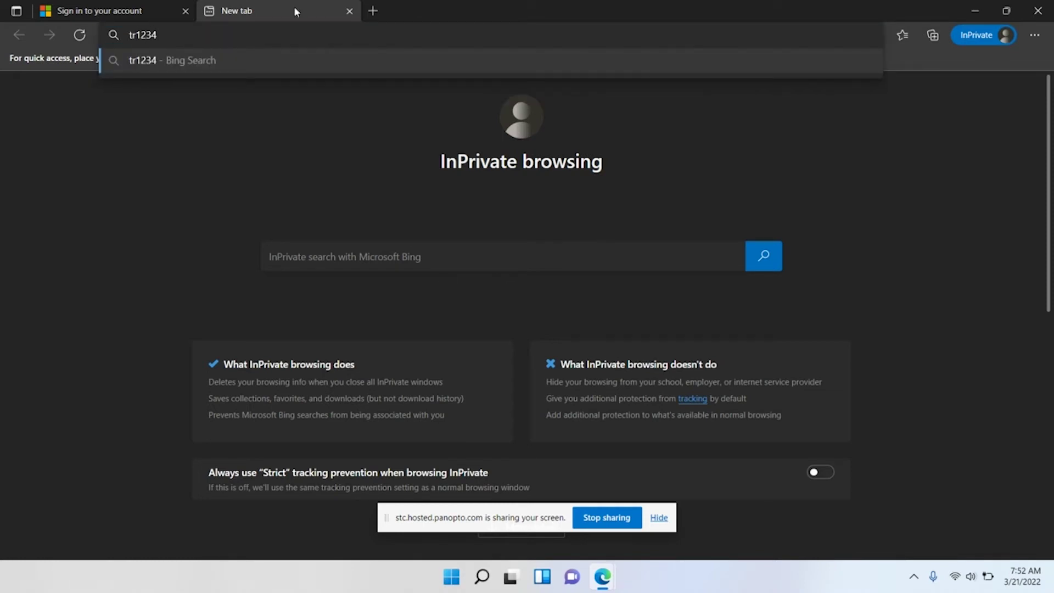
{"action": "left_click", "coordinate": [349, 11]}
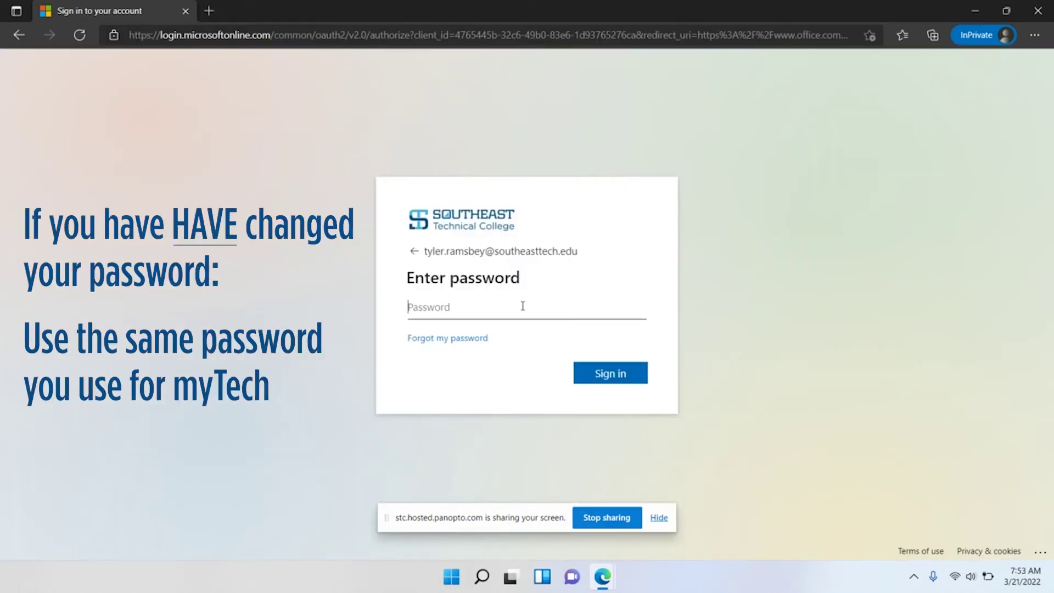
Sign in with the account password and answer No to staying signed in
{"action": "type", "text": "••••••••••••••"}
{"action": "key", "text": "Return"}
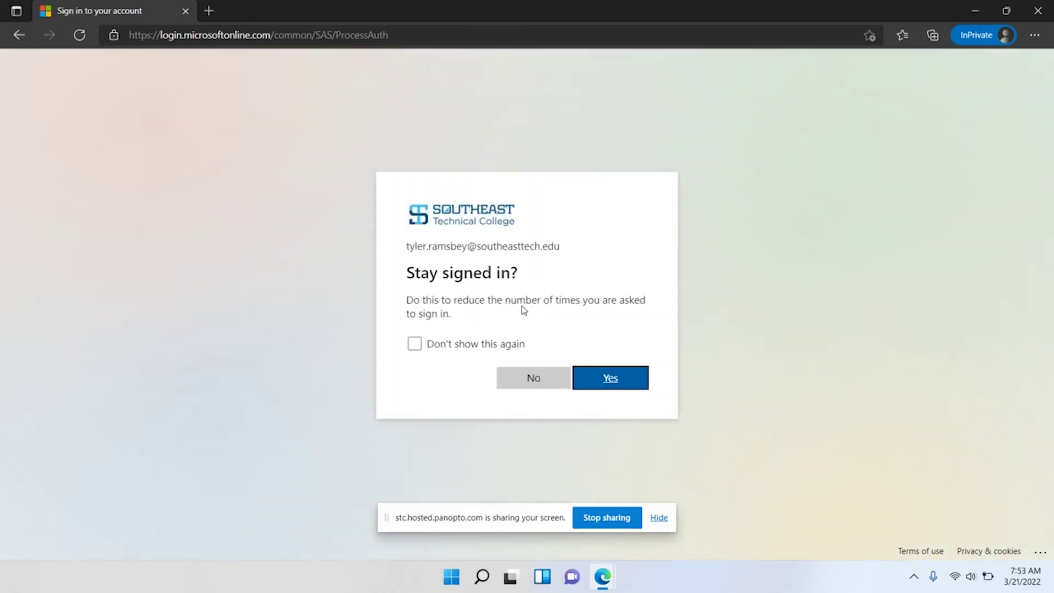
{"action": "left_click", "coordinate": [555, 387]}
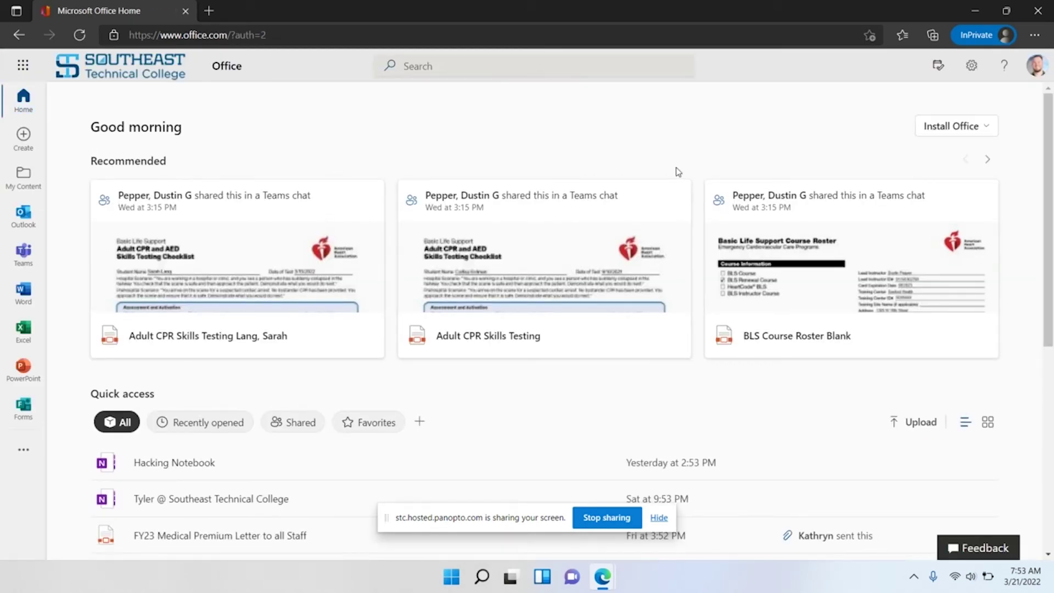
Download the Office 365 apps installer and run OfficeSetup.exe
{"action": "left_click", "coordinate": [959, 128]}
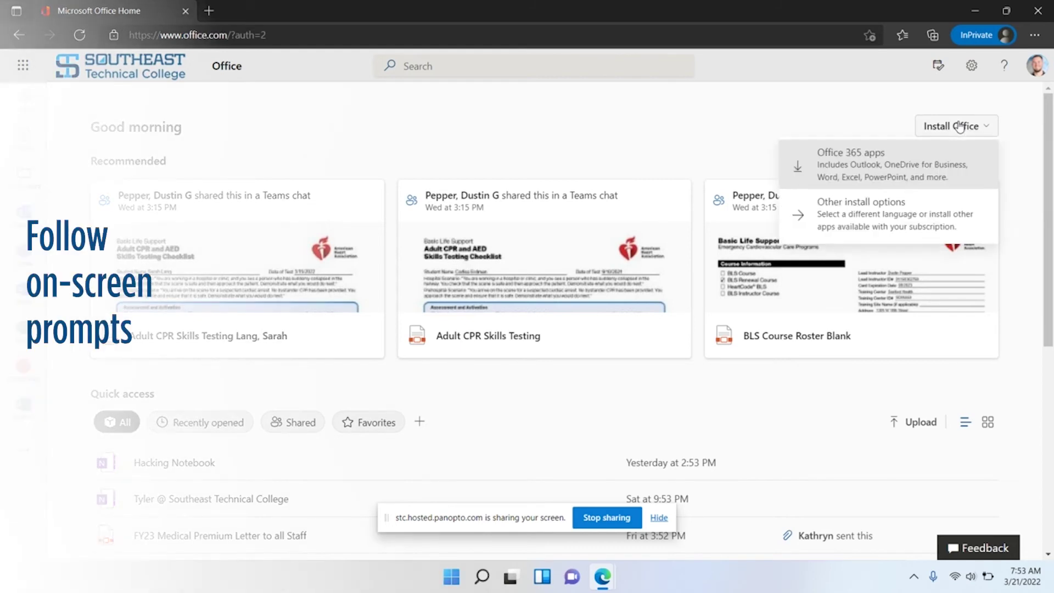
{"action": "left_click", "coordinate": [860, 171]}
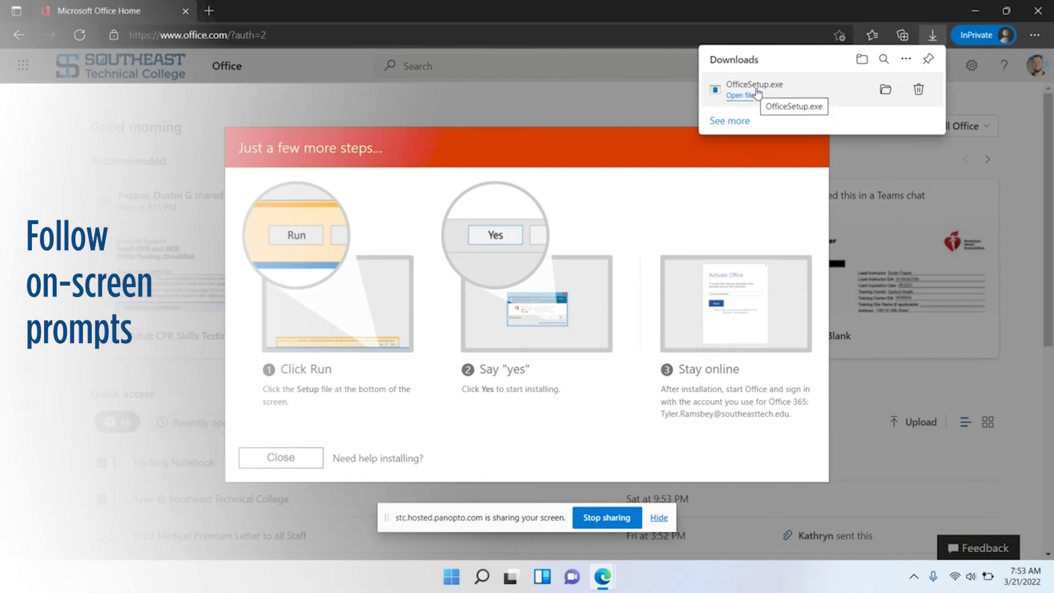
{"action": "left_click", "coordinate": [744, 103]}
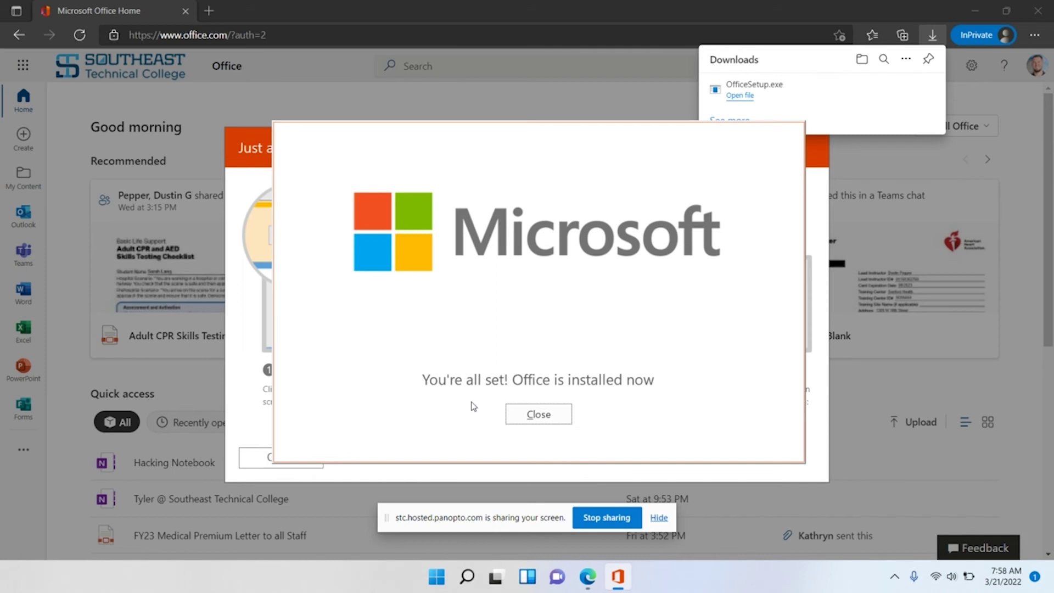
Close the 'You're all set' confirmation once Office finishes installing
{"action": "left_click", "coordinate": [537, 415]}
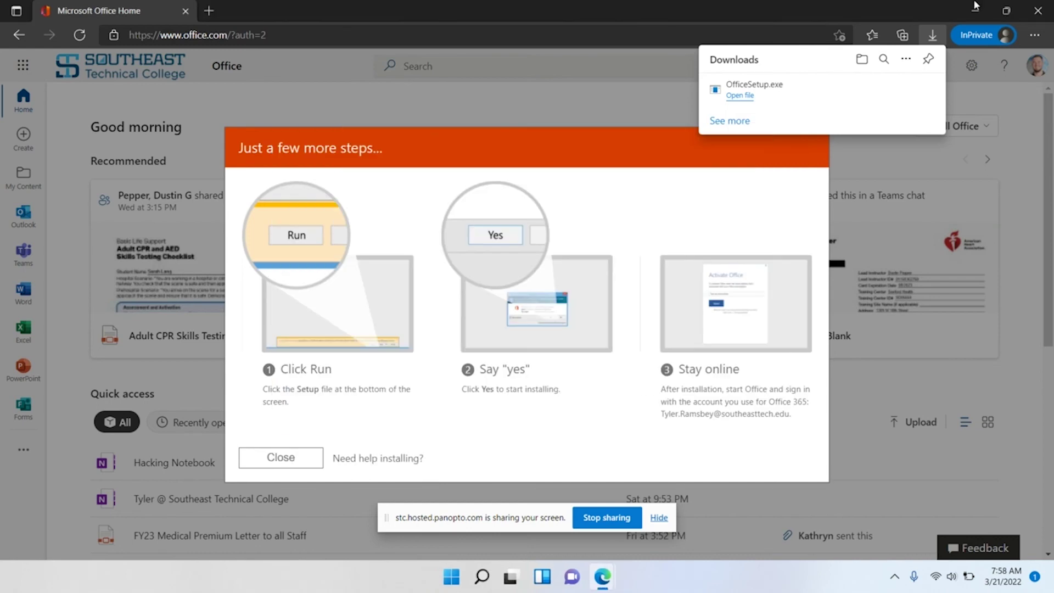
Close Edge, clear the desktop, and launch Word by searching 'word' in the Start menu
{"action": "left_click", "coordinate": [1037, 11]}
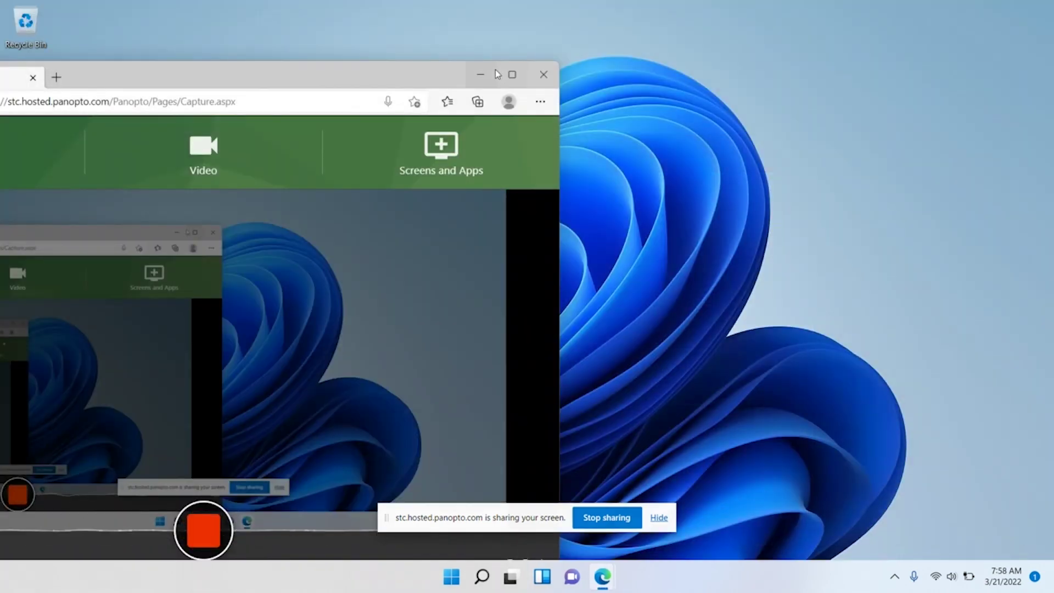
{"action": "left_click", "coordinate": [480, 74]}
{"action": "left_click", "coordinate": [457, 573]}
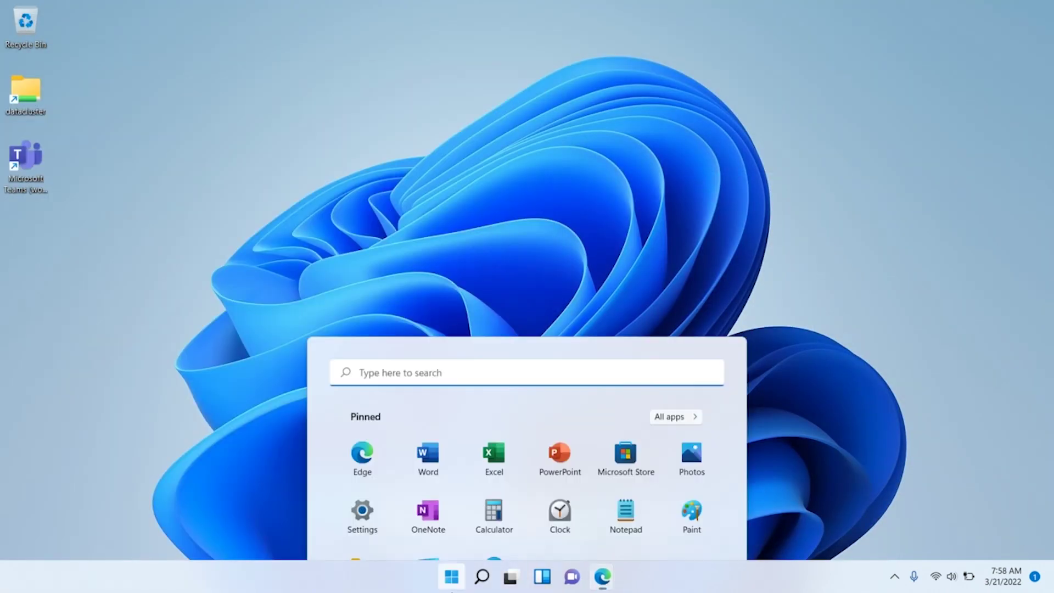
{"action": "type", "text": "word"}
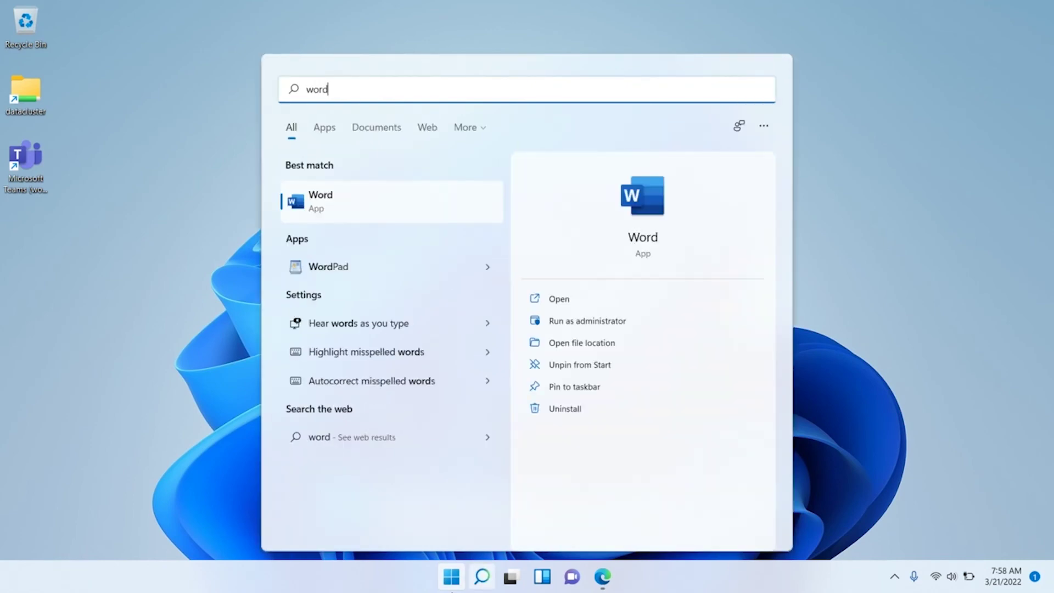
{"action": "left_click", "coordinate": [439, 212]}
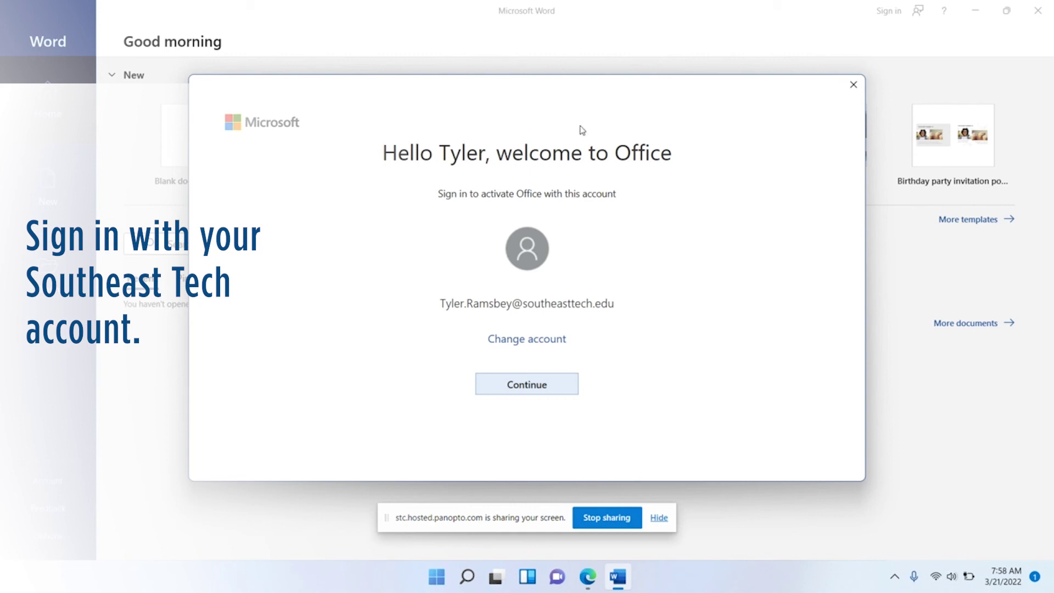
Dismiss Word's welcome and privacy prompts with optional data declined, then start signing in
{"action": "left_click", "coordinate": [853, 84]}
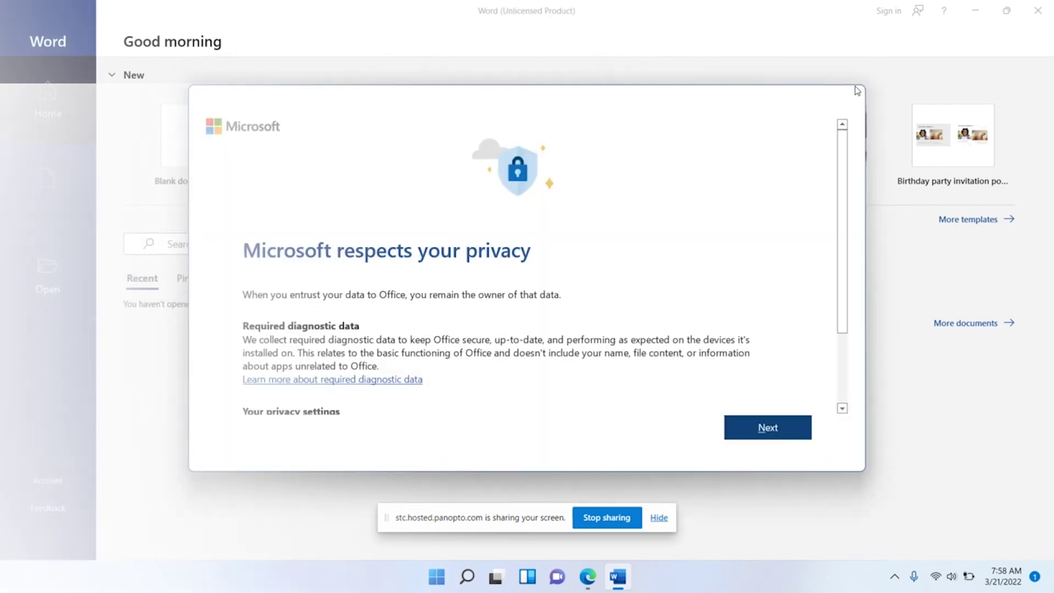
{"action": "left_click", "coordinate": [780, 437]}
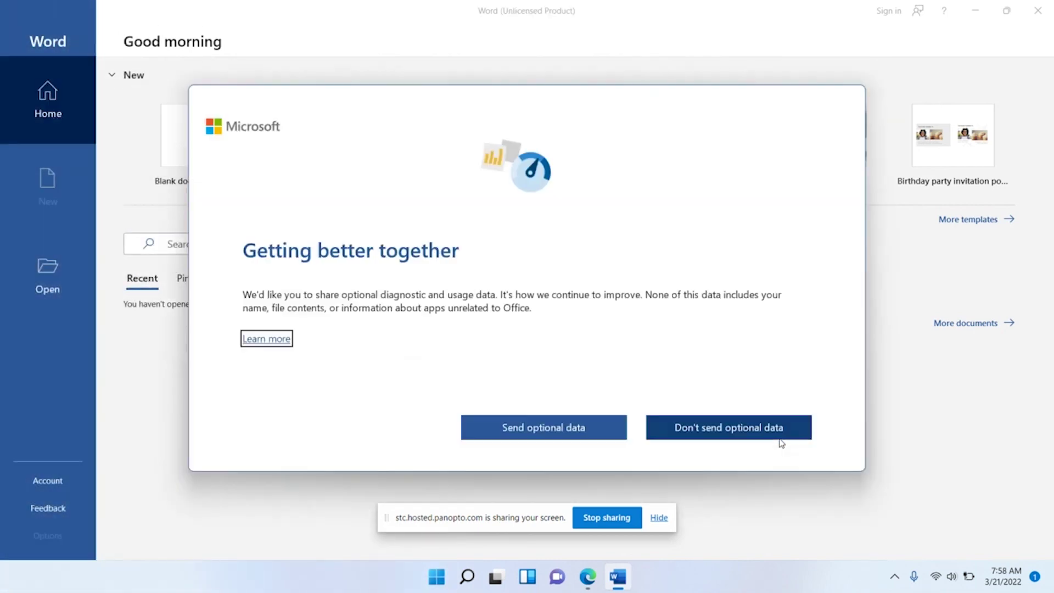
{"action": "left_click", "coordinate": [708, 432]}
{"action": "left_click", "coordinate": [756, 428]}
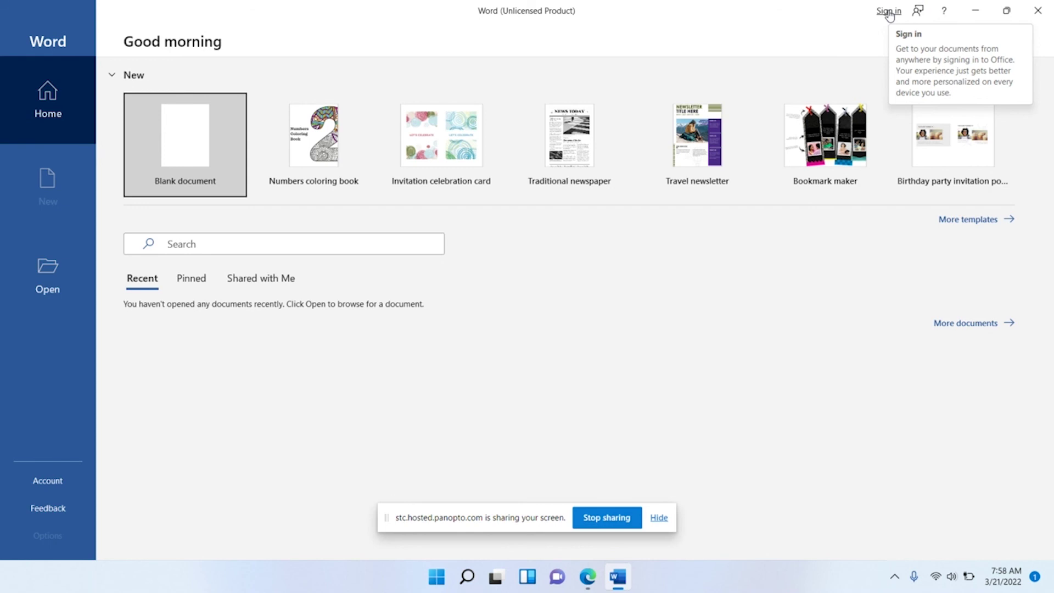
{"action": "left_click", "coordinate": [889, 14]}
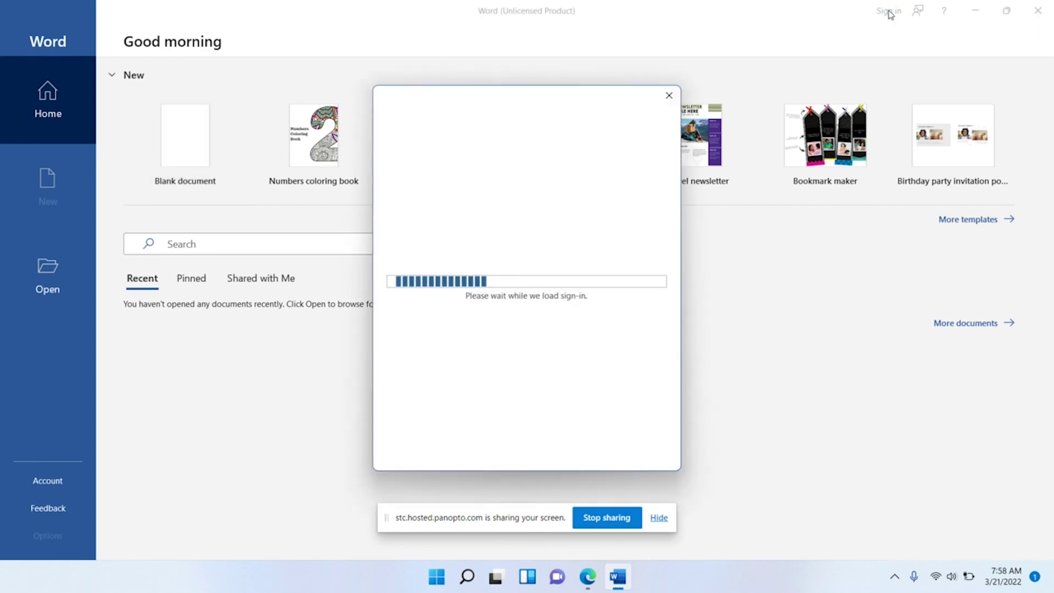